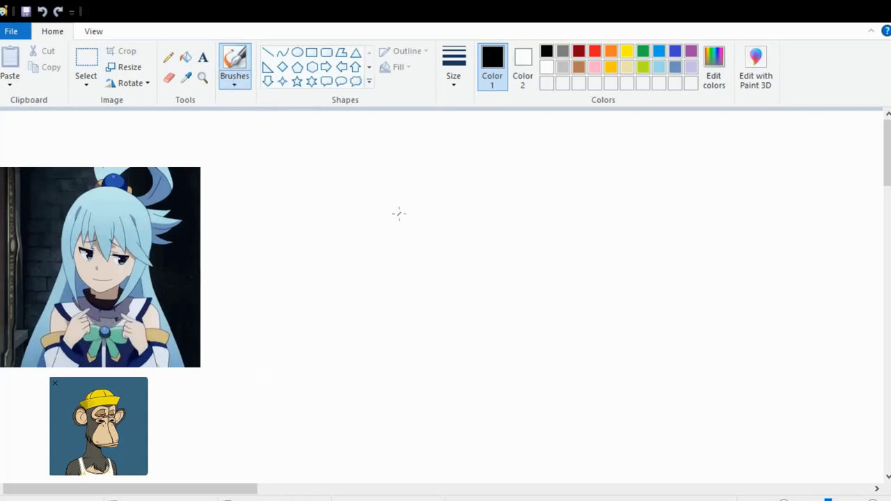
Step: Outline a large black eye near the canvas centre, with an inner curve along its lower part
{"action": "left_click_drag", "start_coordinate": [383, 243], "coordinate": [509, 239]}
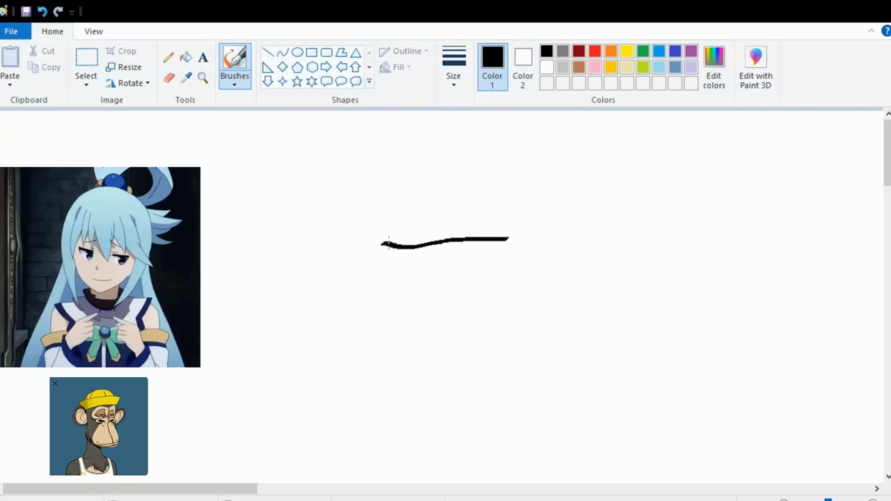
{"action": "mouse_move", "coordinate": [394, 252]}
{"action": "left_mouse_down"}
{"action": "mouse_move", "coordinate": [423, 275]}
{"action": "mouse_move", "coordinate": [511, 283]}
{"action": "mouse_move", "coordinate": [514, 231]}
{"action": "left_mouse_up"}
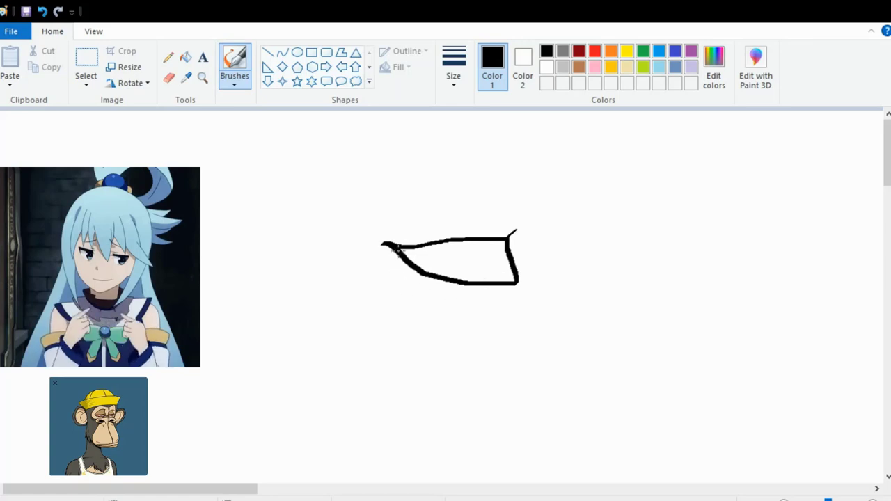
{"action": "mouse_move", "coordinate": [397, 252]}
{"action": "left_mouse_down"}
{"action": "mouse_move", "coordinate": [455, 313]}
{"action": "mouse_move", "coordinate": [503, 311]}
{"action": "mouse_move", "coordinate": [519, 281]}
{"action": "left_mouse_up"}
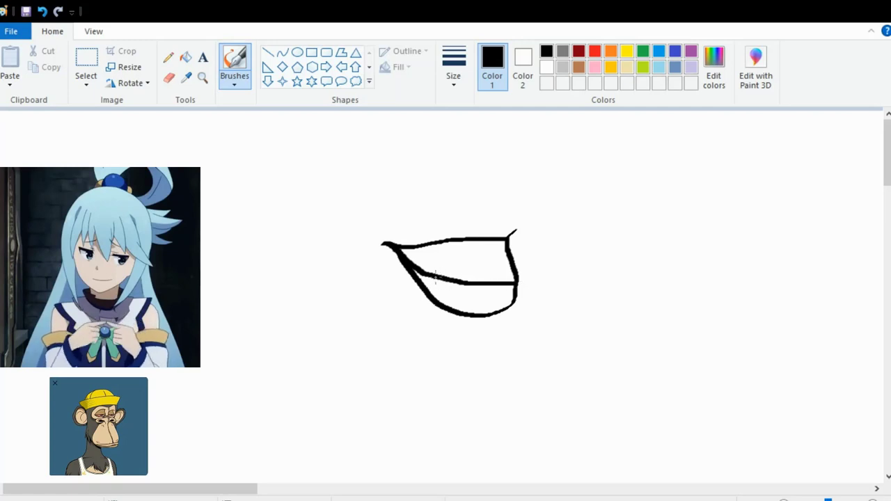
{"action": "mouse_move", "coordinate": [435, 276]}
{"action": "left_mouse_down"}
{"action": "mouse_move", "coordinate": [454, 300]}
{"action": "mouse_move", "coordinate": [486, 297]}
{"action": "mouse_move", "coordinate": [501, 282]}
{"action": "left_mouse_up"}
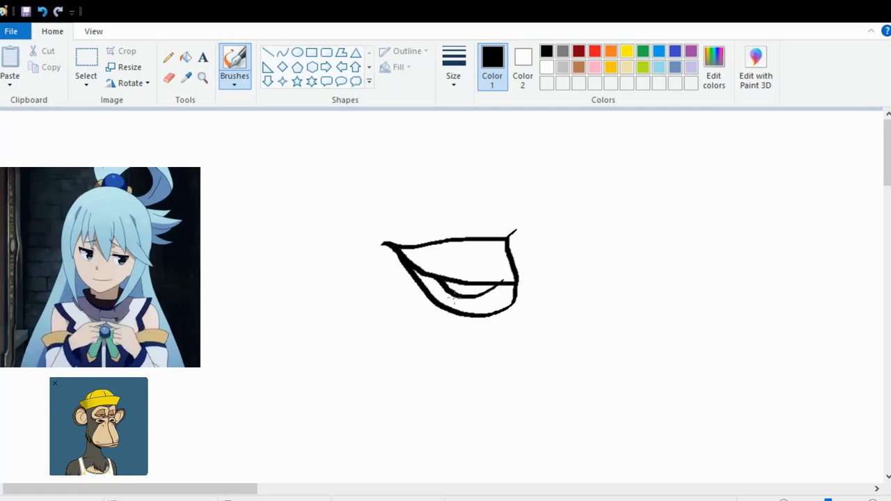
Step: Fill the first eye's upper area light blue and its lower inner band bright blue
{"action": "left_click", "coordinate": [185, 56]}
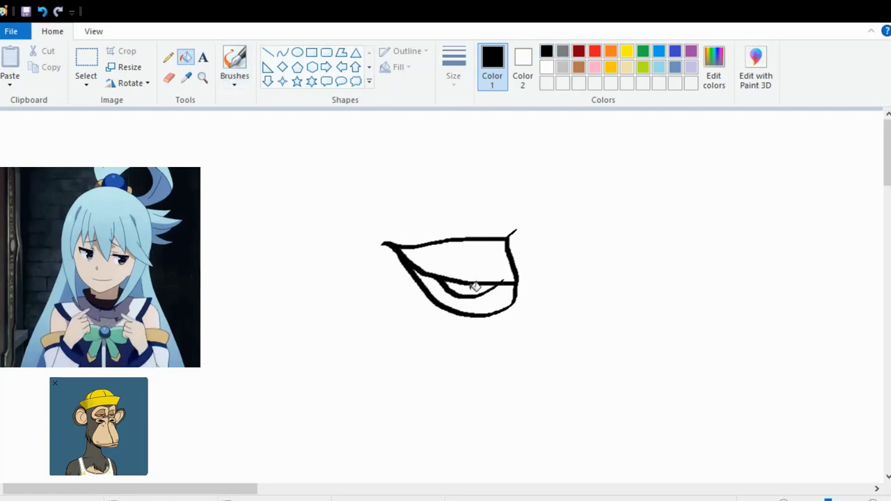
{"action": "left_click", "coordinate": [659, 67]}
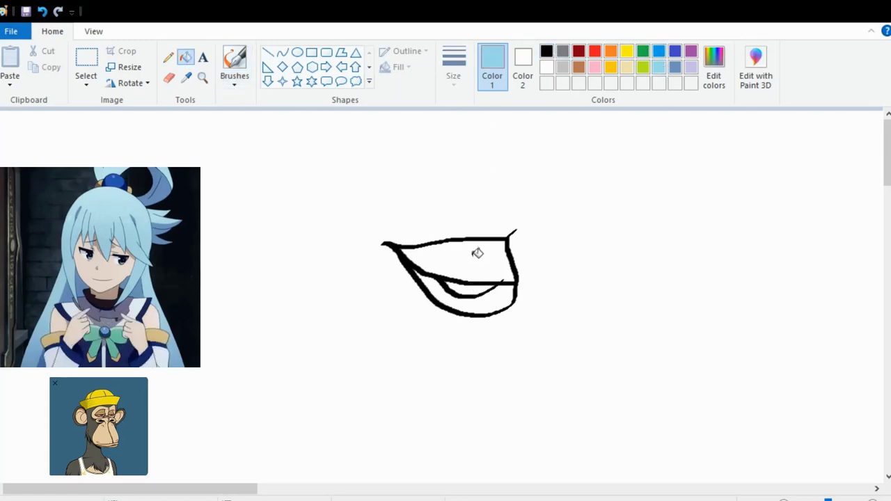
{"action": "left_click", "coordinate": [476, 257]}
{"action": "left_click", "coordinate": [658, 53]}
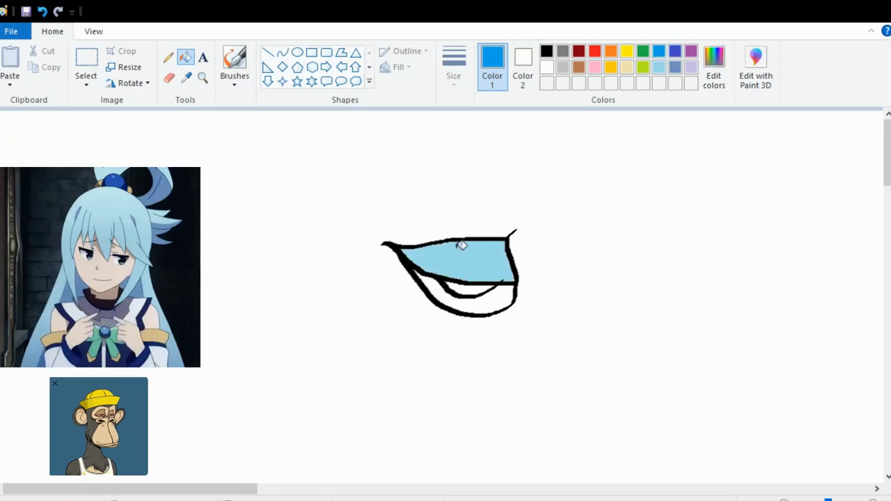
{"action": "left_click", "coordinate": [471, 289]}
{"action": "left_click", "coordinate": [547, 53]}
{"action": "left_click", "coordinate": [168, 57]}
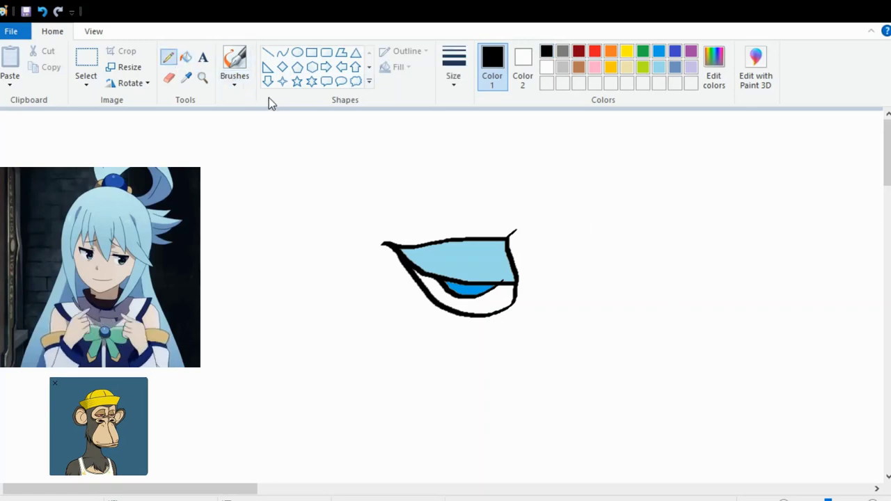
Step: Draw the top lid and lower edge of a smaller second eye right of the first
{"action": "left_click", "coordinate": [235, 64]}
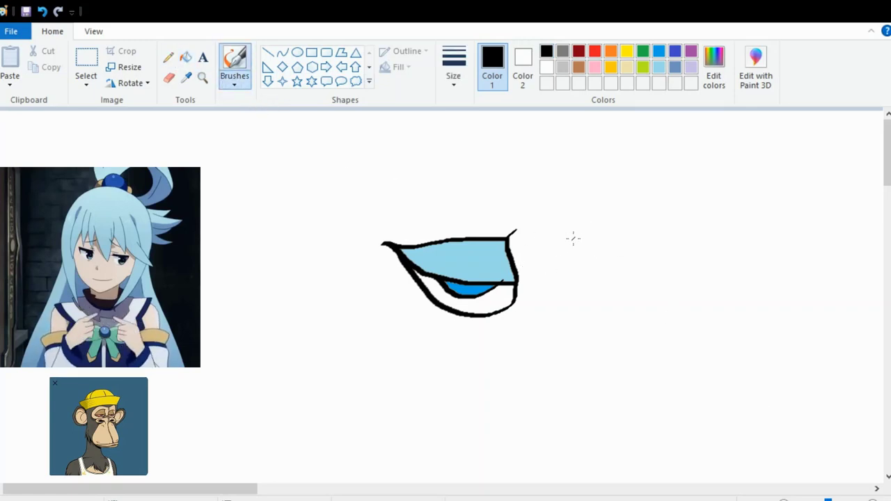
{"action": "mouse_move", "coordinate": [560, 250]}
{"action": "left_mouse_down"}
{"action": "mouse_move", "coordinate": [637, 249]}
{"action": "mouse_move", "coordinate": [623, 253]}
{"action": "mouse_move", "coordinate": [643, 280]}
{"action": "mouse_move", "coordinate": [603, 292]}
{"action": "mouse_move", "coordinate": [573, 285]}
{"action": "mouse_move", "coordinate": [549, 253]}
{"action": "left_mouse_up"}
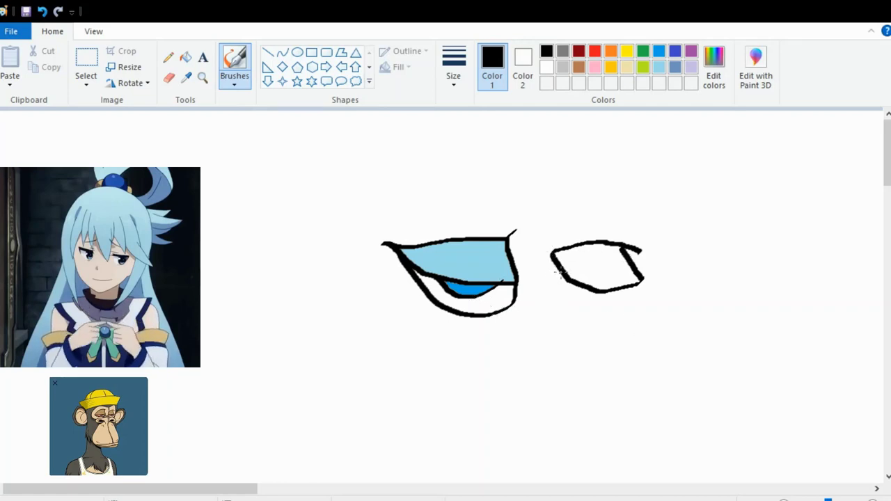
{"action": "mouse_move", "coordinate": [559, 275]}
{"action": "left_mouse_down"}
{"action": "mouse_move", "coordinate": [623, 319]}
{"action": "mouse_move", "coordinate": [631, 286]}
{"action": "left_mouse_up"}
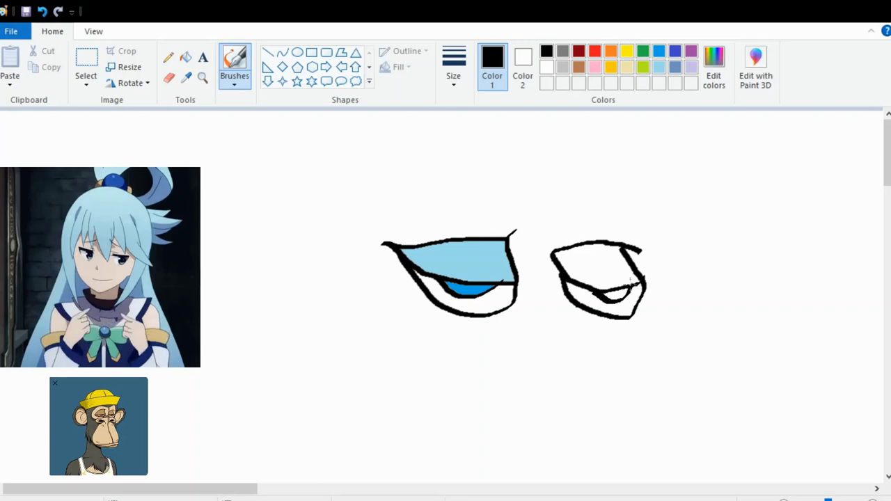
Step: Fill the second eye's iris band bright blue and its upper area light blue
{"action": "left_click", "coordinate": [186, 60]}
{"action": "left_click", "coordinate": [659, 51]}
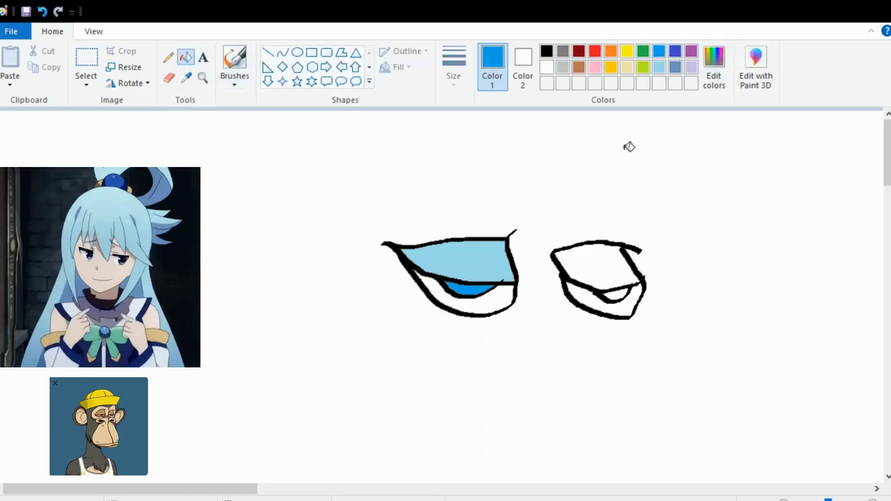
{"action": "left_click", "coordinate": [615, 292]}
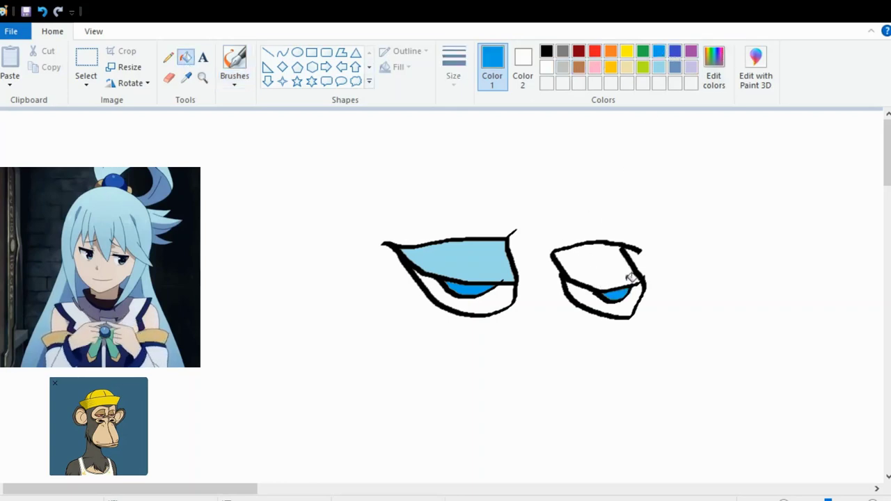
{"action": "left_click", "coordinate": [659, 67]}
{"action": "left_click", "coordinate": [592, 252]}
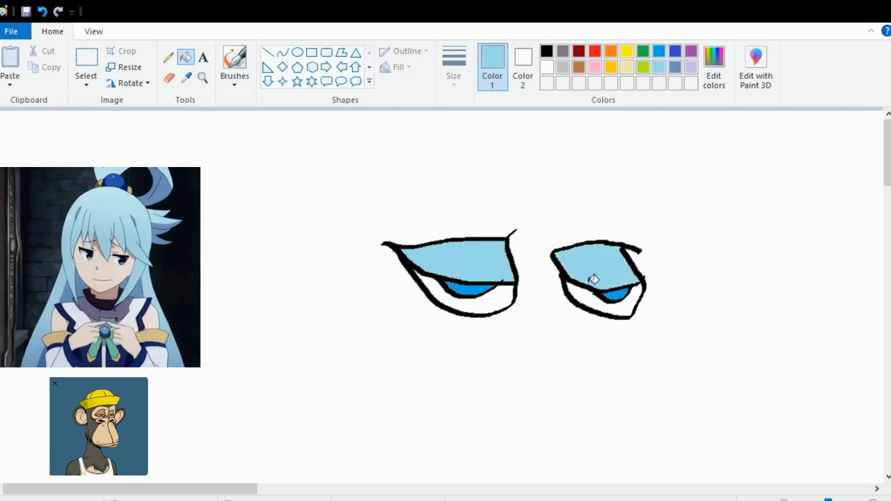
{"action": "left_click", "coordinate": [547, 51]}
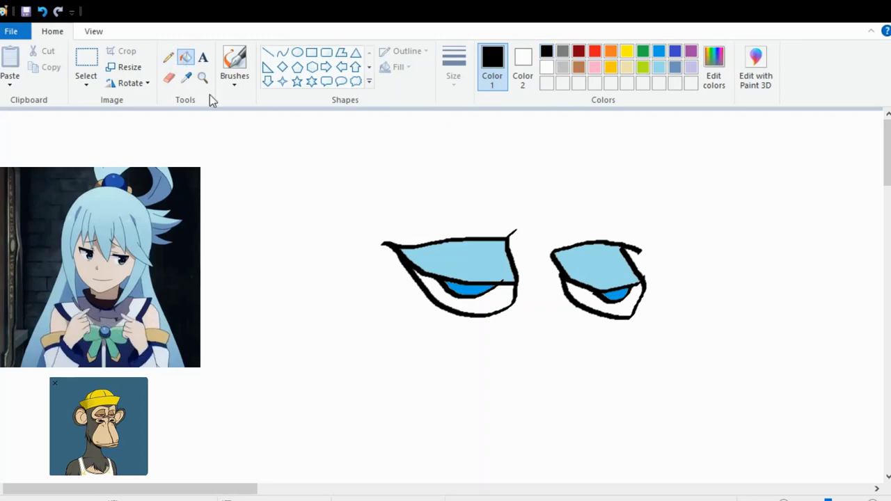
{"action": "left_click", "coordinate": [167, 57]}
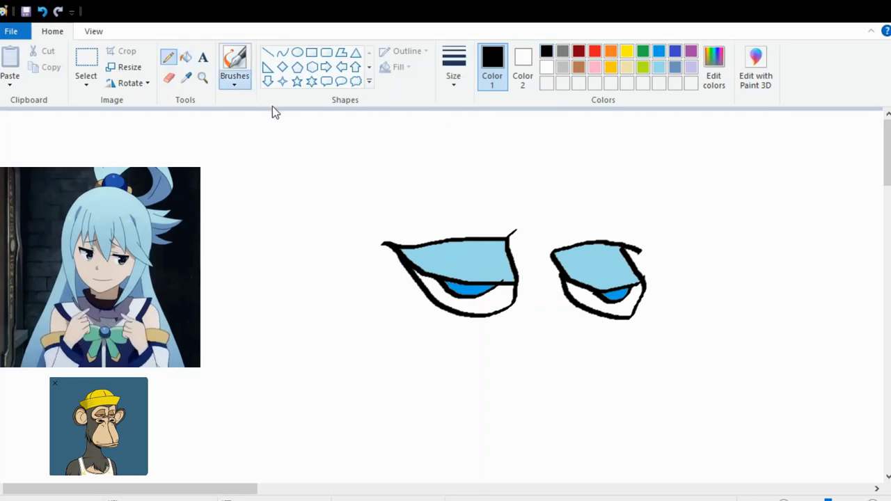
Step: Draw a '>' nose below the eyes and a curved mouth with a short hooked left end
{"action": "left_click", "coordinate": [235, 62]}
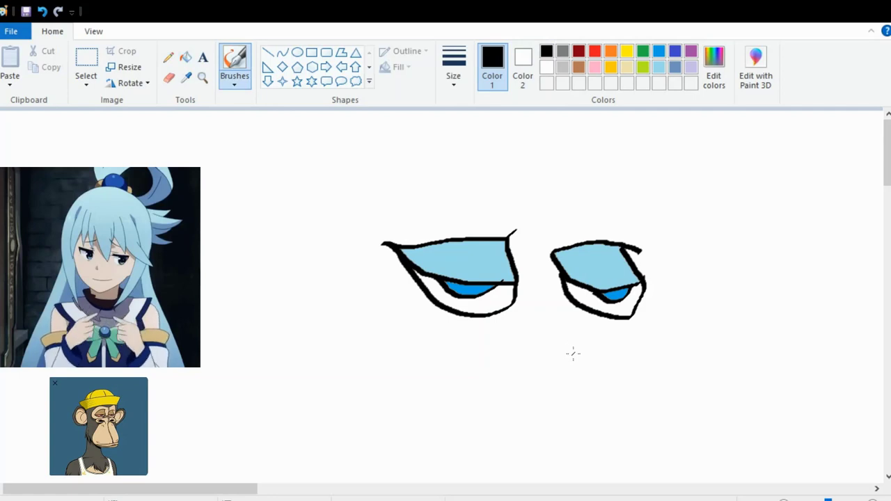
{"action": "mouse_move", "coordinate": [578, 347]}
{"action": "left_mouse_down"}
{"action": "mouse_move", "coordinate": [604, 363]}
{"action": "mouse_move", "coordinate": [576, 391]}
{"action": "left_mouse_up"}
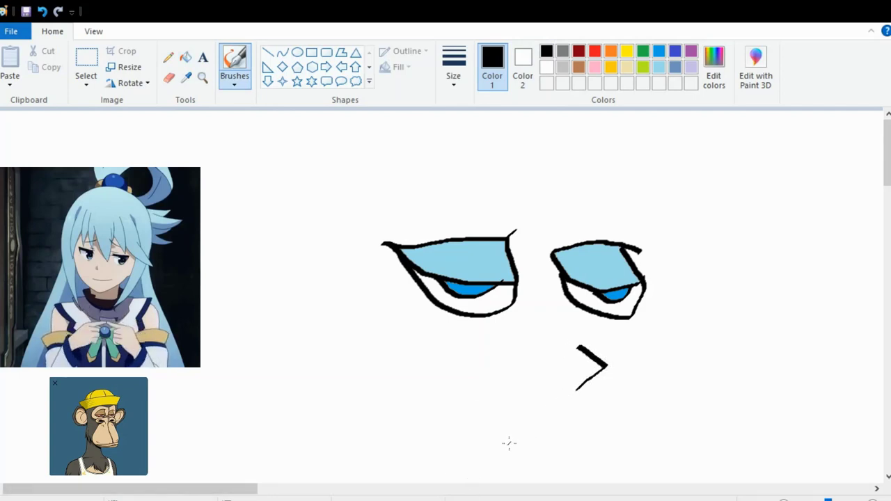
{"action": "mouse_move", "coordinate": [492, 447]}
{"action": "left_mouse_down"}
{"action": "mouse_move", "coordinate": [597, 411]}
{"action": "mouse_move", "coordinate": [624, 417]}
{"action": "left_mouse_up"}
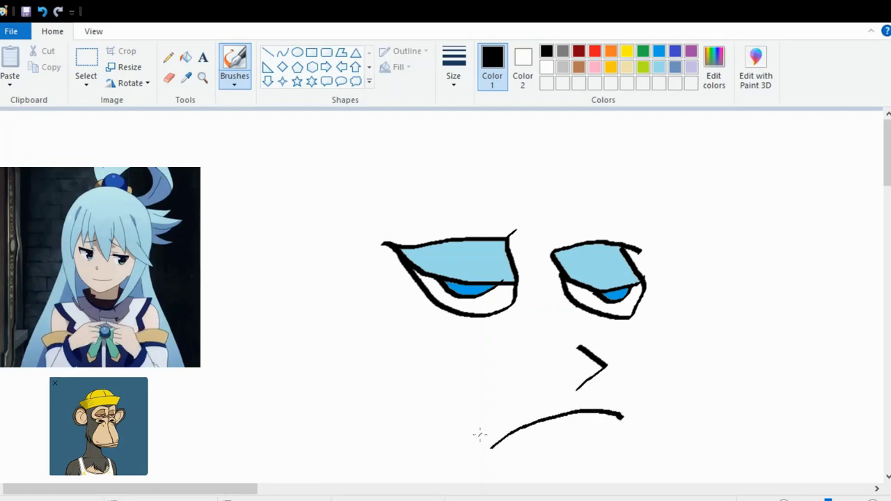
{"action": "left_click_drag", "start_coordinate": [480, 434], "coordinate": [505, 464]}
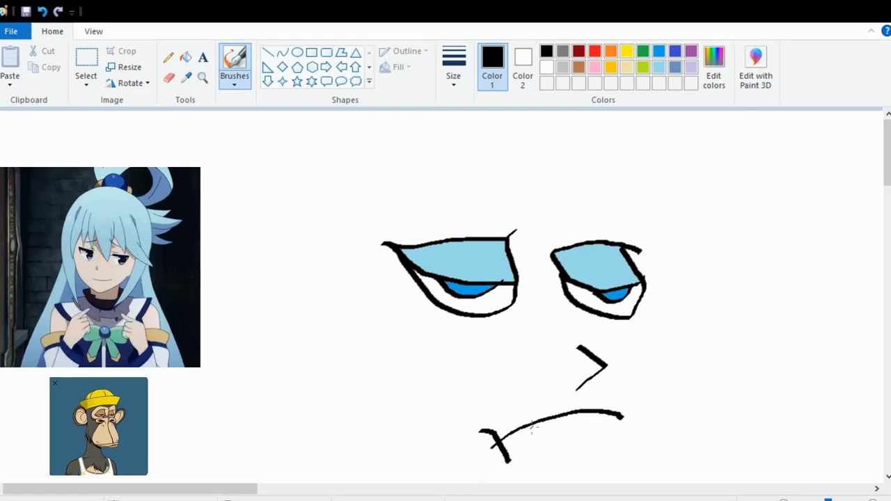
{"action": "key", "text": "ctrl+z"}
{"action": "left_click_drag", "start_coordinate": [486, 428], "coordinate": [495, 465]}
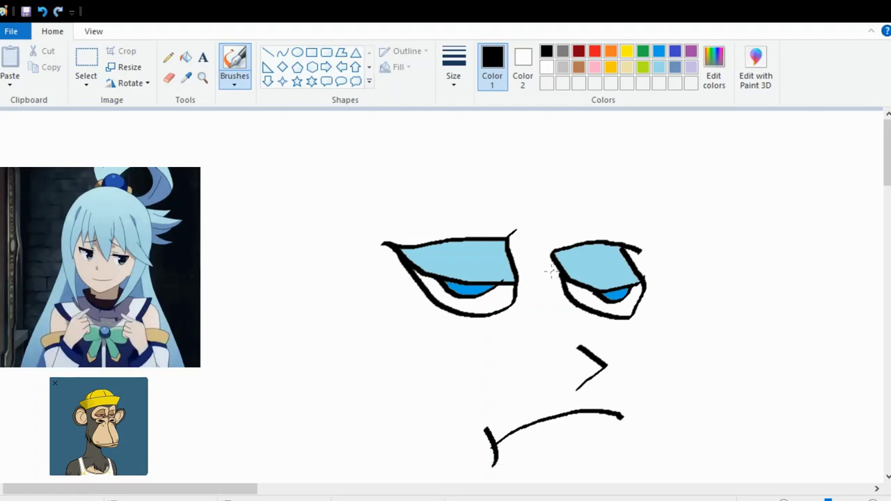
{"action": "scroll", "coordinate": [888, 154], "scroll_direction": "down", "scroll_amount": 2}
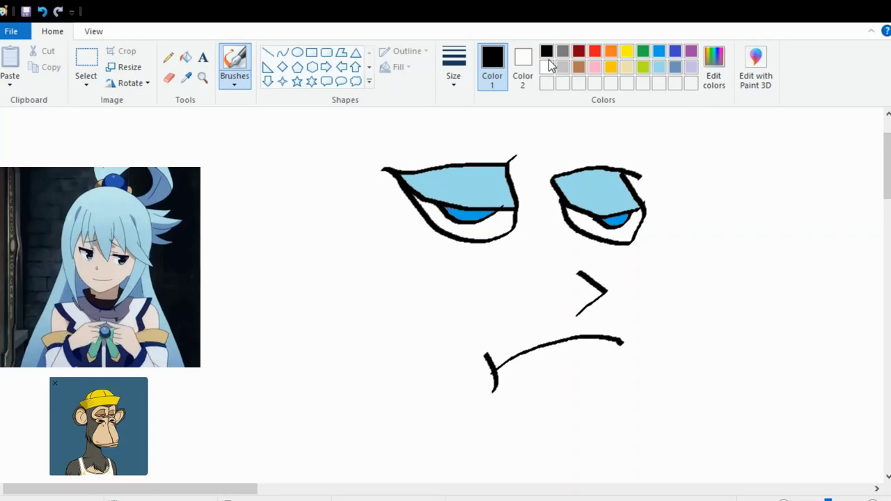
{"action": "left_click", "coordinate": [168, 57]}
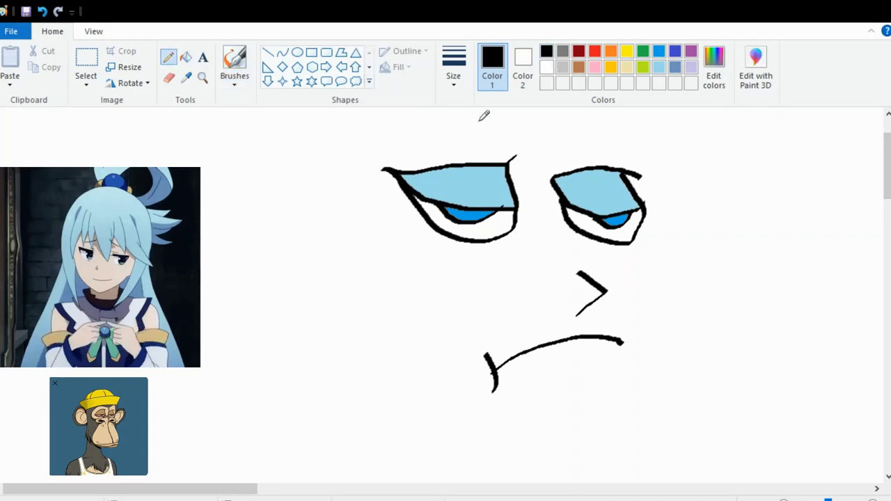
{"action": "left_click", "coordinate": [234, 78]}
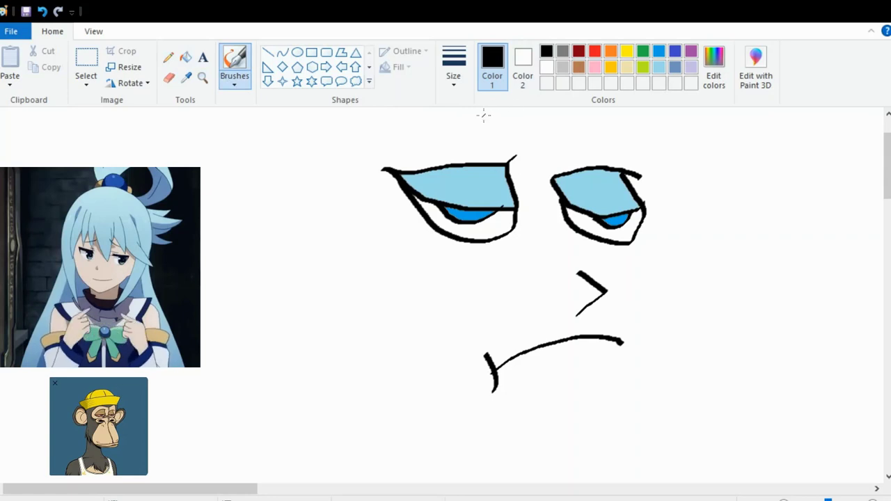
Step: Draw black bangs across the forehead and long hair locks down the face's left side
{"action": "mouse_move", "coordinate": [473, 118]}
{"action": "left_mouse_down"}
{"action": "mouse_move", "coordinate": [466, 149]}
{"action": "mouse_move", "coordinate": [516, 108]}
{"action": "mouse_move", "coordinate": [549, 145]}
{"action": "mouse_move", "coordinate": [575, 153]}
{"action": "mouse_move", "coordinate": [578, 83]}
{"action": "mouse_move", "coordinate": [653, 145]}
{"action": "mouse_move", "coordinate": [709, 309]}
{"action": "mouse_move", "coordinate": [721, 222]}
{"action": "mouse_move", "coordinate": [785, 327]}
{"action": "mouse_move", "coordinate": [739, 174]}
{"action": "mouse_move", "coordinate": [699, 105]}
{"action": "left_mouse_up"}
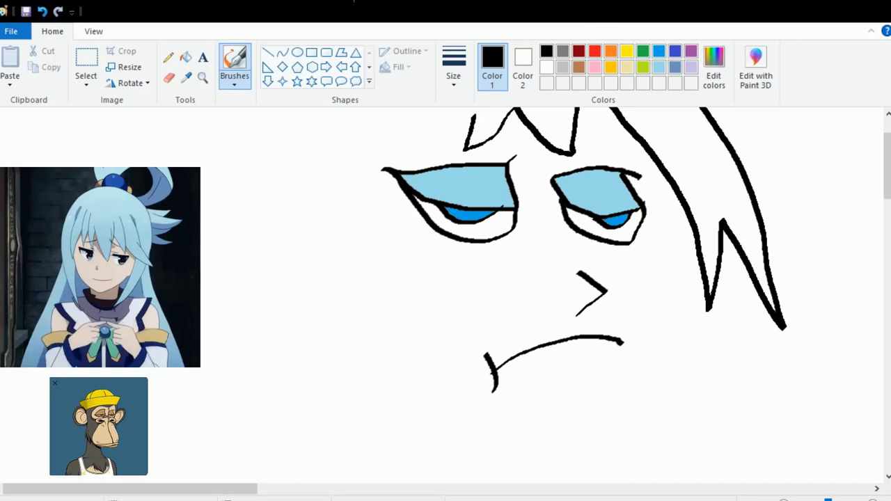
{"action": "mouse_move", "coordinate": [323, 104]}
{"action": "left_mouse_down"}
{"action": "mouse_move", "coordinate": [320, 318]}
{"action": "mouse_move", "coordinate": [340, 358]}
{"action": "left_mouse_up"}
{"action": "mouse_move", "coordinate": [365, 188]}
{"action": "left_mouse_down"}
{"action": "mouse_move", "coordinate": [392, 380]}
{"action": "mouse_move", "coordinate": [421, 482]}
{"action": "mouse_move", "coordinate": [427, 352]}
{"action": "mouse_move", "coordinate": [472, 453]}
{"action": "mouse_move", "coordinate": [472, 418]}
{"action": "mouse_move", "coordinate": [387, 173]}
{"action": "mouse_move", "coordinate": [398, 108]}
{"action": "left_mouse_up"}
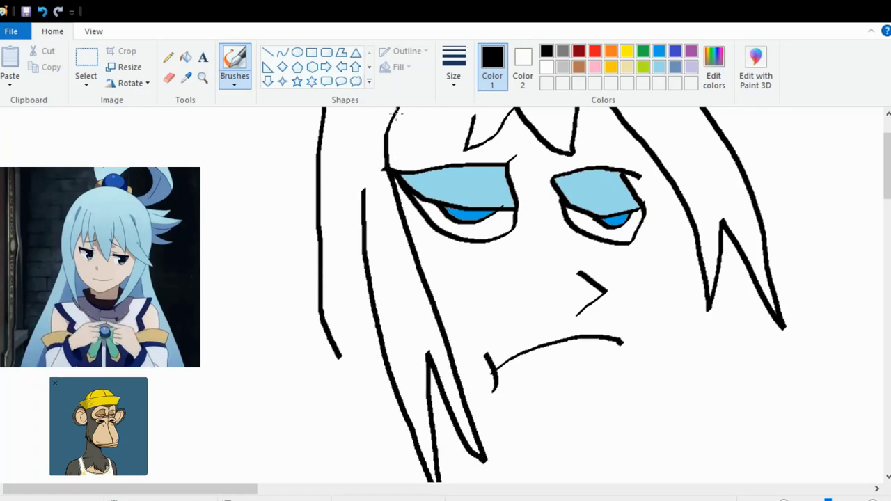
{"action": "mouse_move", "coordinate": [394, 113]}
{"action": "left_mouse_down"}
{"action": "mouse_move", "coordinate": [466, 147]}
{"action": "mouse_move", "coordinate": [479, 111]}
{"action": "left_mouse_up"}
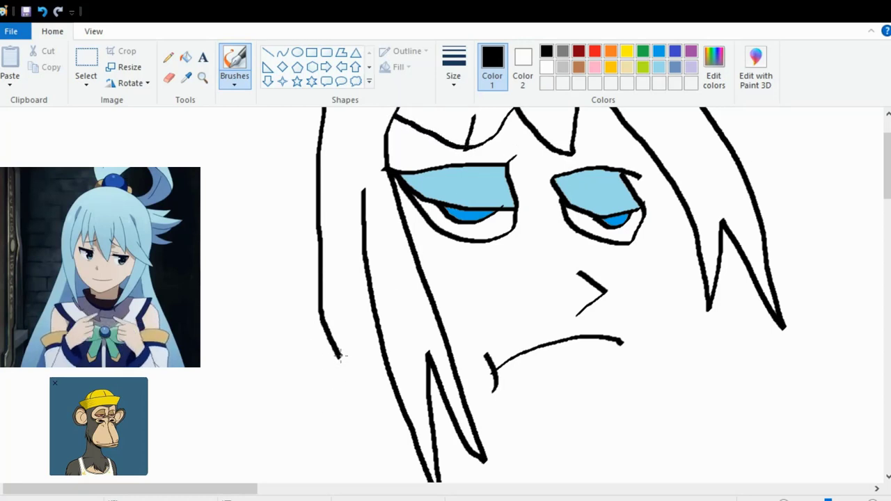
{"action": "left_click_drag", "start_coordinate": [346, 350], "coordinate": [374, 293]}
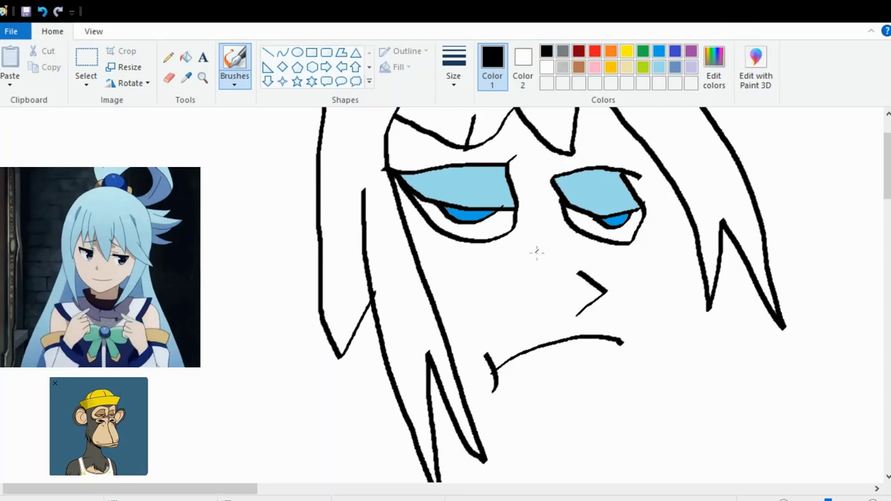
Step: Fill the hair light blue, replacing an undone darker blue fill
{"action": "left_click", "coordinate": [185, 57]}
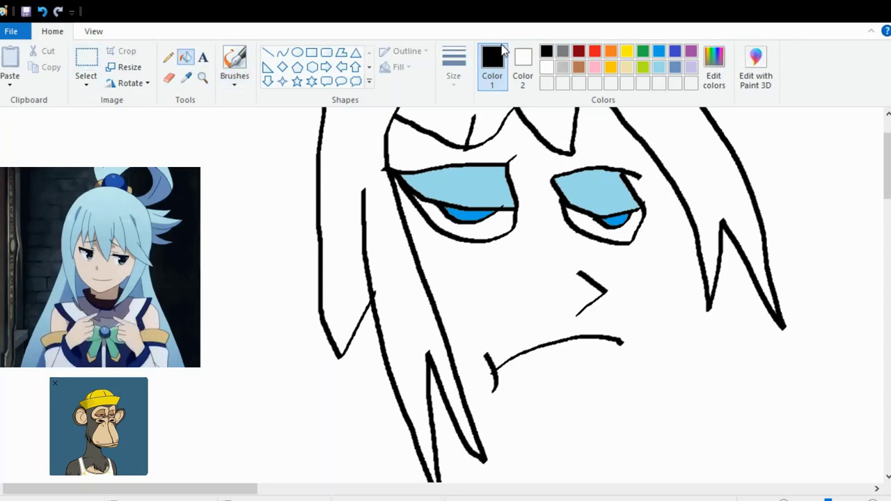
{"action": "left_click", "coordinate": [659, 55]}
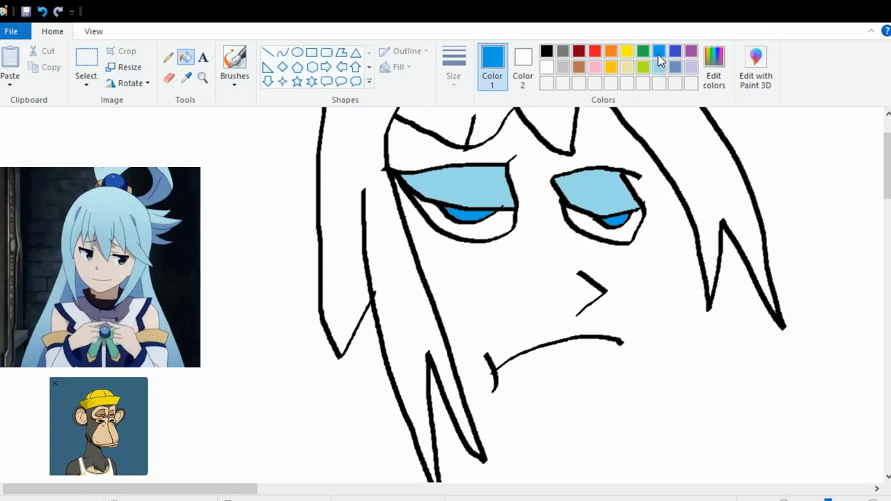
{"action": "left_click", "coordinate": [335, 169]}
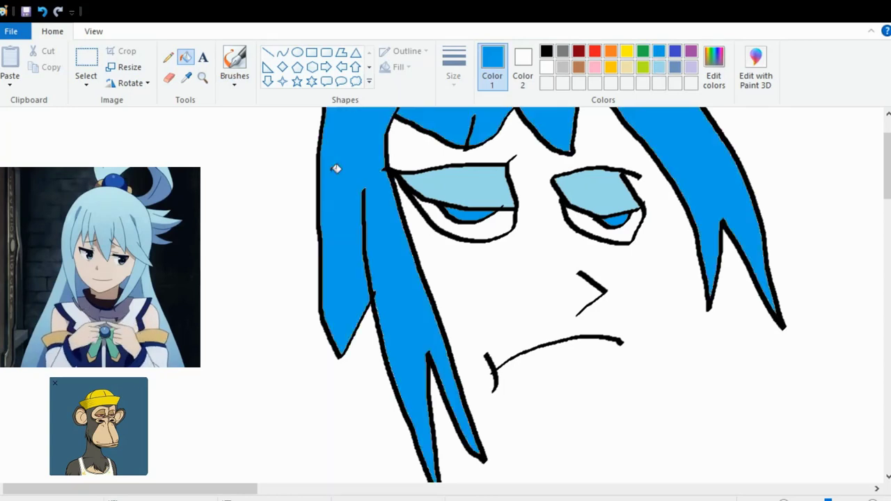
{"action": "key", "text": "ctrl+z"}
{"action": "key", "text": "ctrl+z"}
{"action": "left_click", "coordinate": [659, 67]}
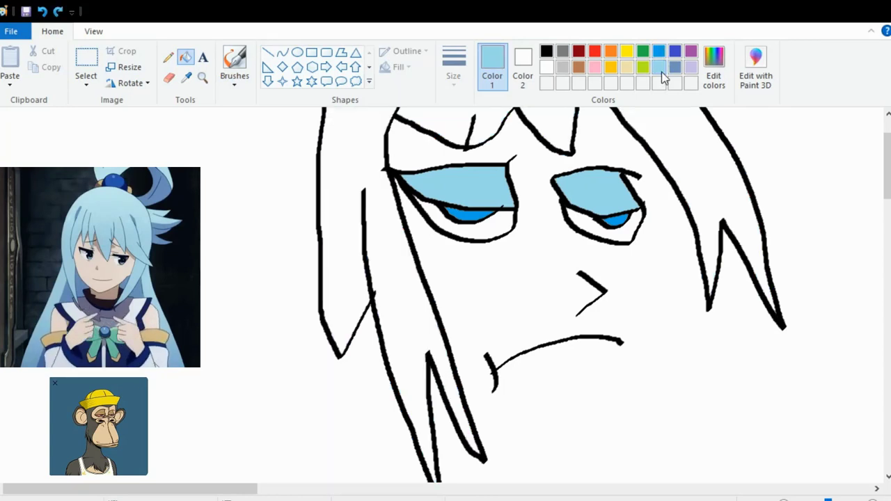
{"action": "left_click", "coordinate": [656, 109]}
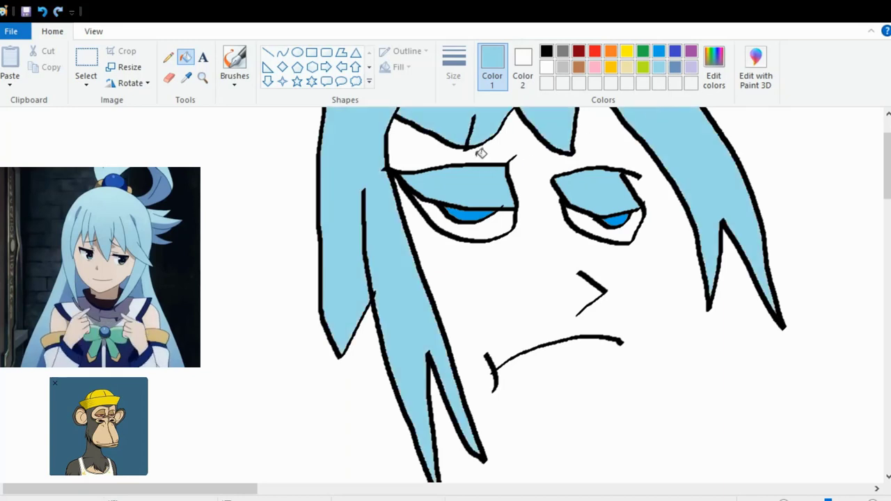
Step: Draw a black brush line across the forehead below the bangs, redoing it once
{"action": "left_click", "coordinate": [168, 58]}
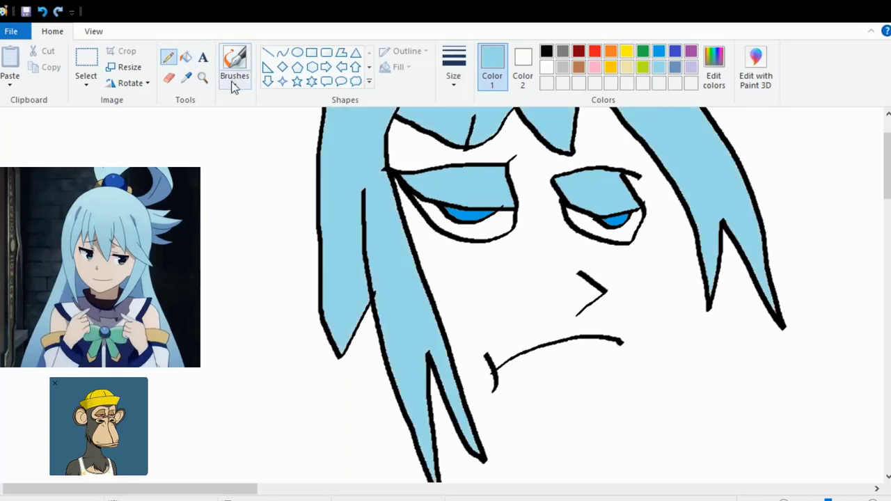
{"action": "left_click", "coordinate": [234, 70]}
{"action": "left_click", "coordinate": [546, 52]}
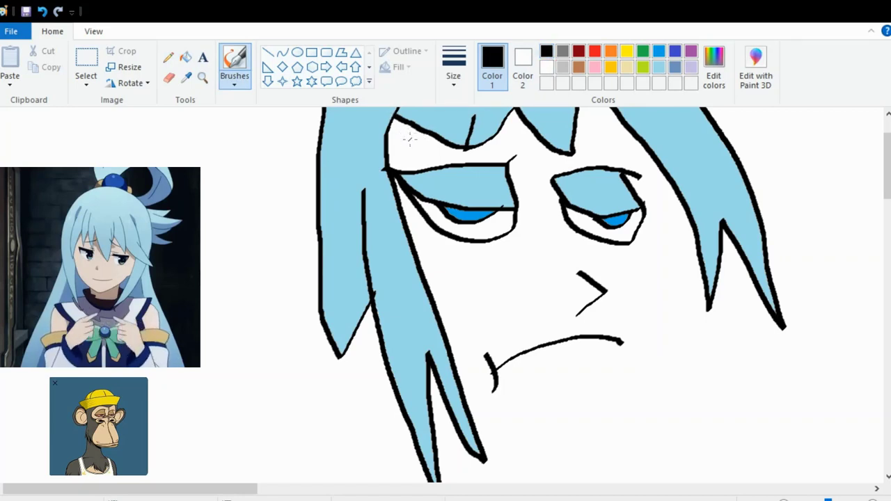
{"action": "left_click_drag", "start_coordinate": [409, 140], "coordinate": [570, 152]}
{"action": "key", "text": "ctrl+z"}
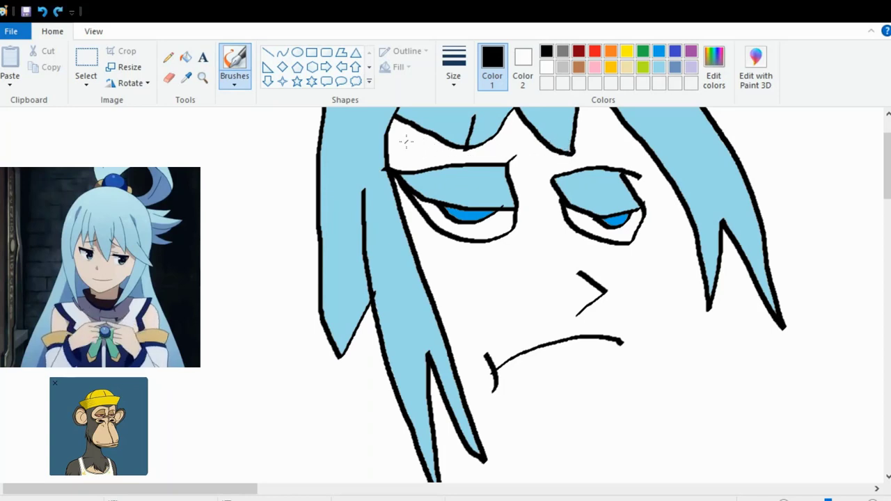
{"action": "mouse_move", "coordinate": [405, 140]}
{"action": "left_mouse_down"}
{"action": "mouse_move", "coordinate": [512, 158]}
{"action": "mouse_move", "coordinate": [665, 137]}
{"action": "left_mouse_up"}
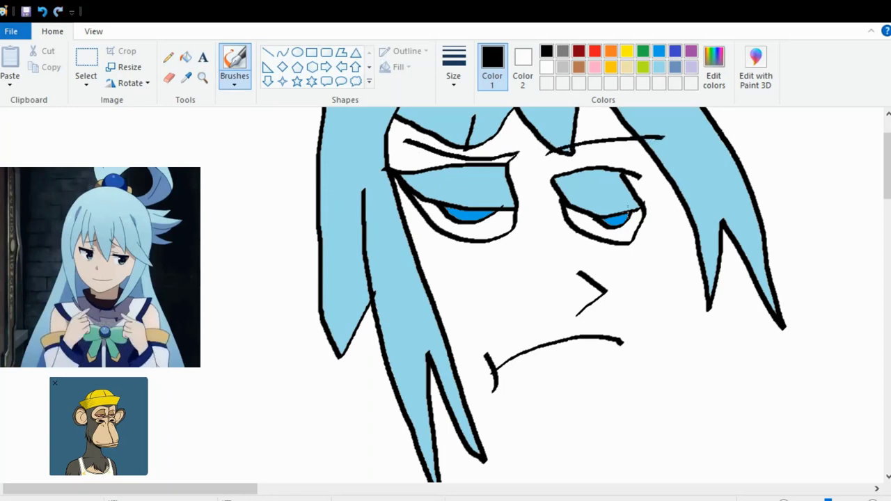
{"action": "left_click", "coordinate": [168, 58]}
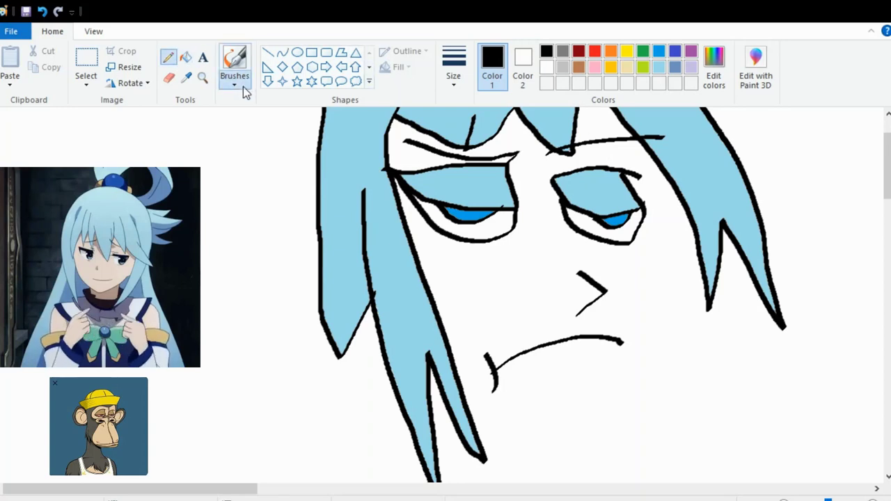
{"action": "left_click", "coordinate": [245, 88]}
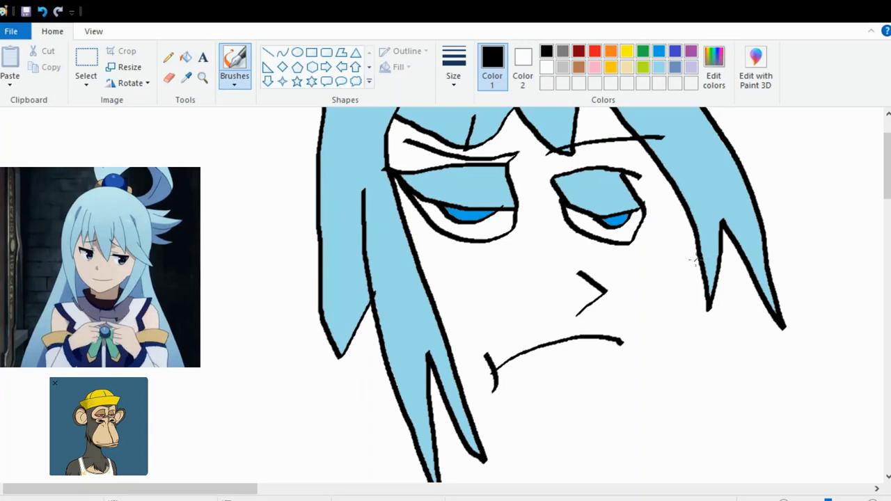
Step: Draw a hair strand, the jawline and a V-shaped strand on the face's right side
{"action": "mouse_move", "coordinate": [695, 259]}
{"action": "left_mouse_down"}
{"action": "mouse_move", "coordinate": [567, 428]}
{"action": "mouse_move", "coordinate": [465, 392]}
{"action": "left_mouse_up"}
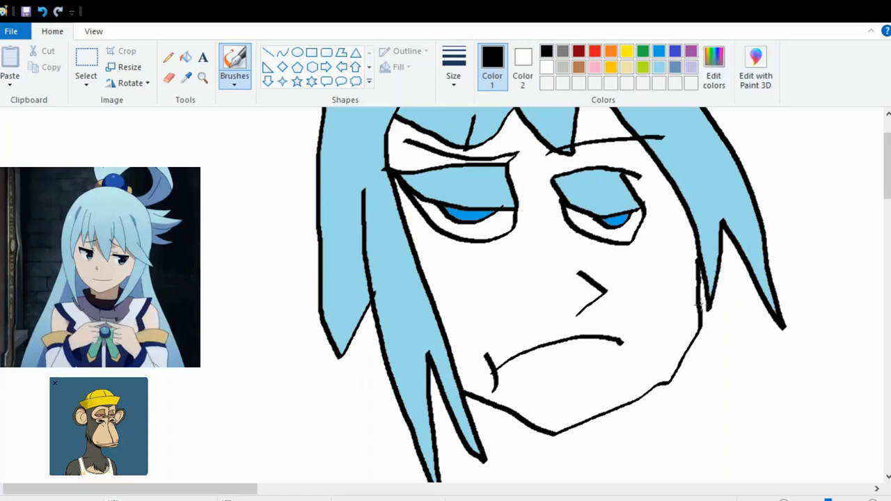
{"action": "mouse_move", "coordinate": [698, 314]}
{"action": "left_mouse_down"}
{"action": "mouse_move", "coordinate": [670, 454]}
{"action": "mouse_move", "coordinate": [745, 263]}
{"action": "left_mouse_up"}
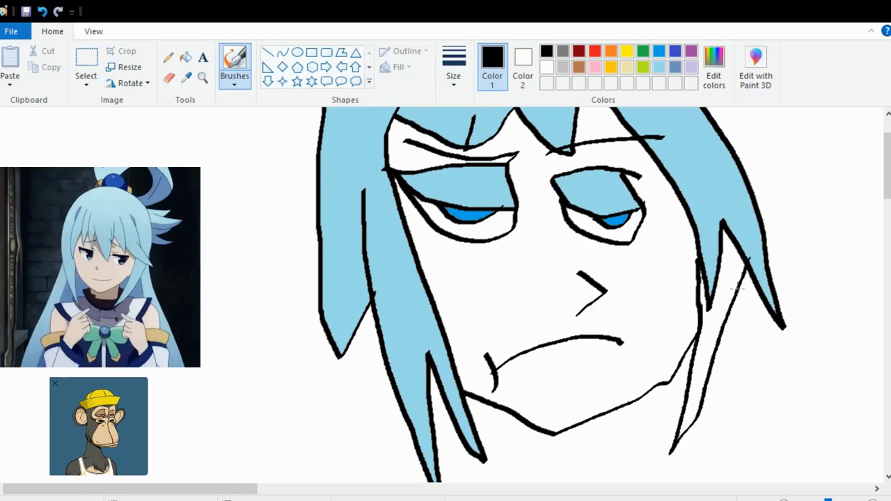
{"action": "mouse_move", "coordinate": [723, 333]}
{"action": "left_mouse_down"}
{"action": "mouse_move", "coordinate": [742, 418]}
{"action": "mouse_move", "coordinate": [759, 411]}
{"action": "mouse_move", "coordinate": [759, 289]}
{"action": "left_mouse_up"}
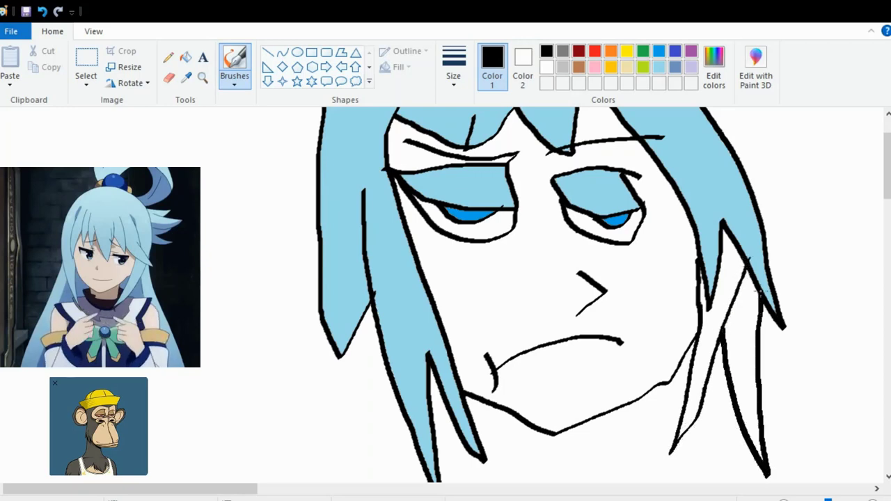
Step: Fill the new right hair strand light blue, undoing an accidental background fill
{"action": "left_click", "coordinate": [659, 67]}
{"action": "left_click", "coordinate": [185, 57]}
{"action": "left_click", "coordinate": [767, 329]}
{"action": "key", "text": "ctrl+z"}
{"action": "left_click", "coordinate": [755, 324]}
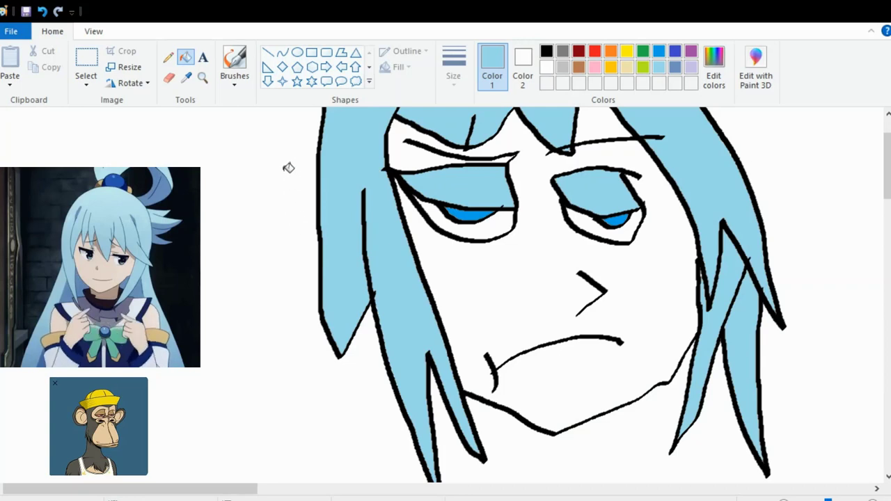
Step: Draw two black neck lines down from the chin and right jaw
{"action": "left_click", "coordinate": [168, 57]}
{"action": "left_click", "coordinate": [546, 50]}
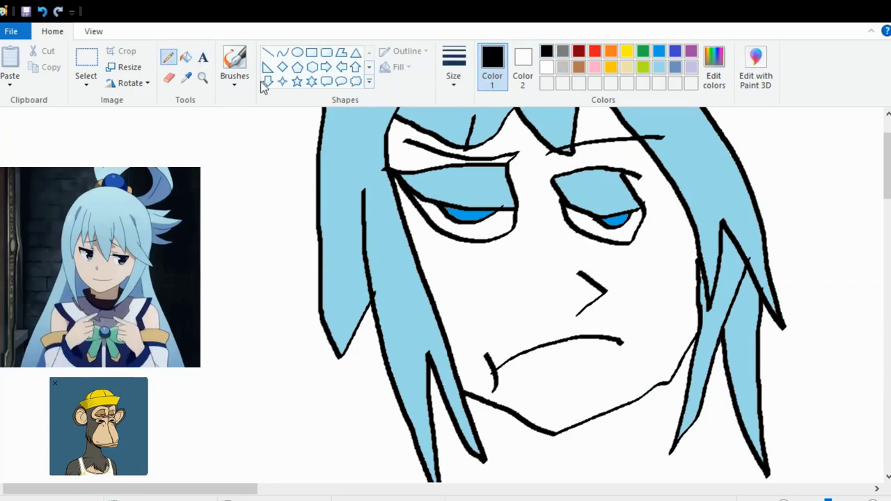
{"action": "left_click", "coordinate": [234, 61]}
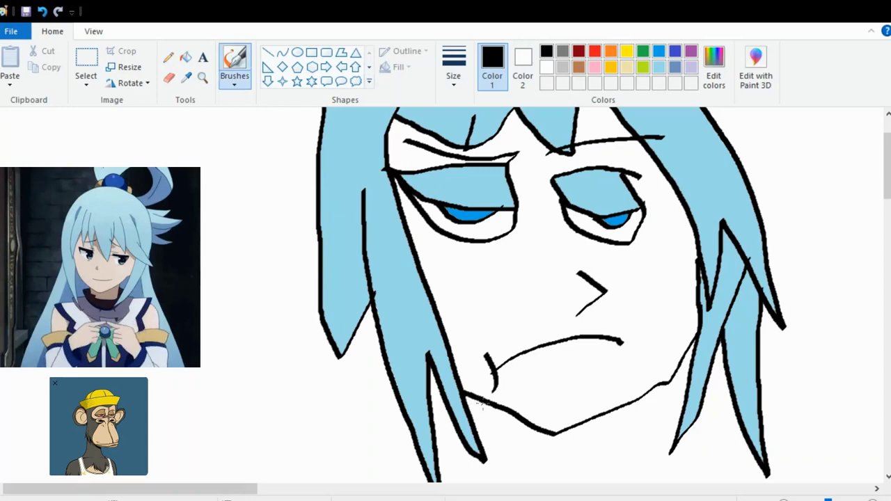
{"action": "left_click_drag", "start_coordinate": [495, 403], "coordinate": [494, 481]}
{"action": "left_click_drag", "start_coordinate": [649, 386], "coordinate": [684, 482]}
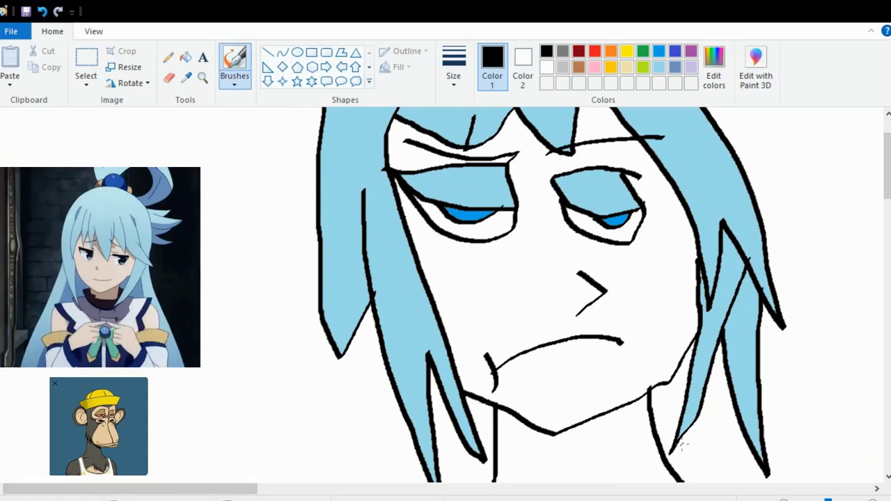
Step: Handwrite 'Rev' in black brush strokes to the left of the face
{"action": "left_click_drag", "start_coordinate": [214, 201], "coordinate": [216, 263]}
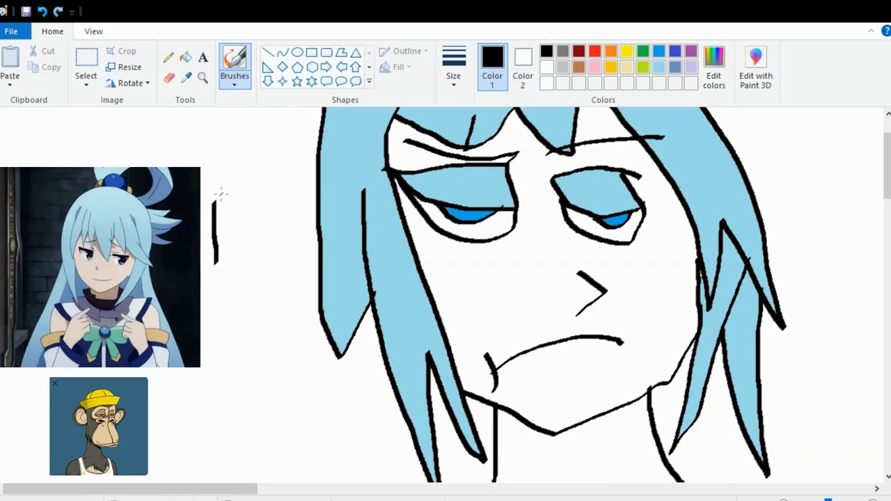
{"action": "mouse_move", "coordinate": [215, 202]}
{"action": "left_mouse_down"}
{"action": "mouse_move", "coordinate": [217, 240]}
{"action": "mouse_move", "coordinate": [252, 267]}
{"action": "mouse_move", "coordinate": [276, 241]}
{"action": "mouse_move", "coordinate": [283, 277]}
{"action": "left_mouse_up"}
{"action": "left_click_drag", "start_coordinate": [284, 235], "coordinate": [302, 207]}
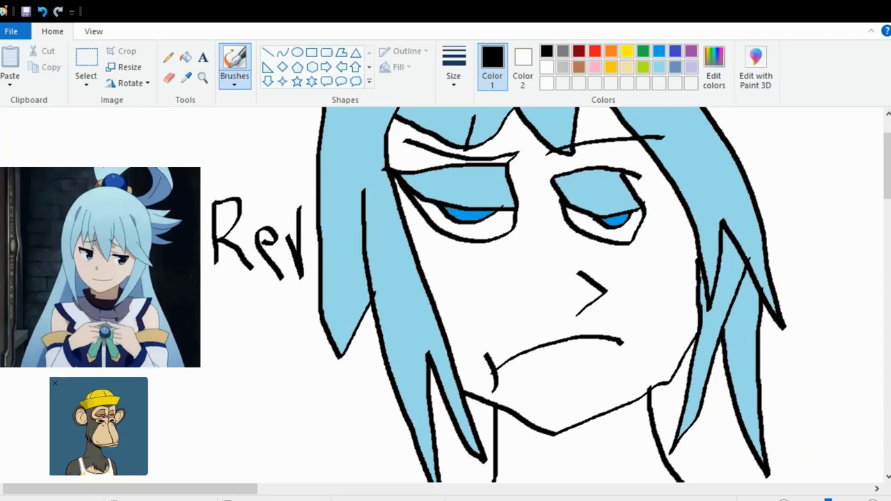
Step: Begin scrawling the dollar amount '$1mi' beneath 'Rev'
{"action": "left_click_drag", "start_coordinate": [251, 375], "coordinate": [238, 440]}
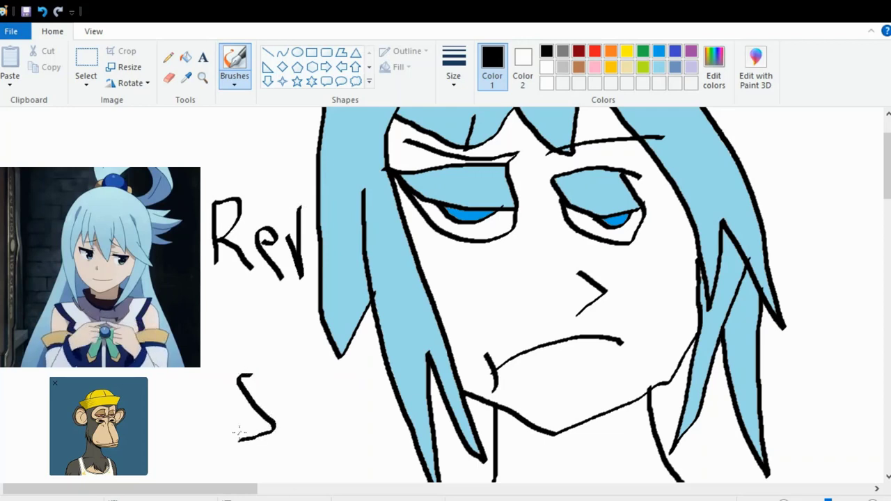
{"action": "mouse_move", "coordinate": [242, 346]}
{"action": "left_mouse_down"}
{"action": "mouse_move", "coordinate": [258, 461]}
{"action": "mouse_move", "coordinate": [264, 454]}
{"action": "left_mouse_up"}
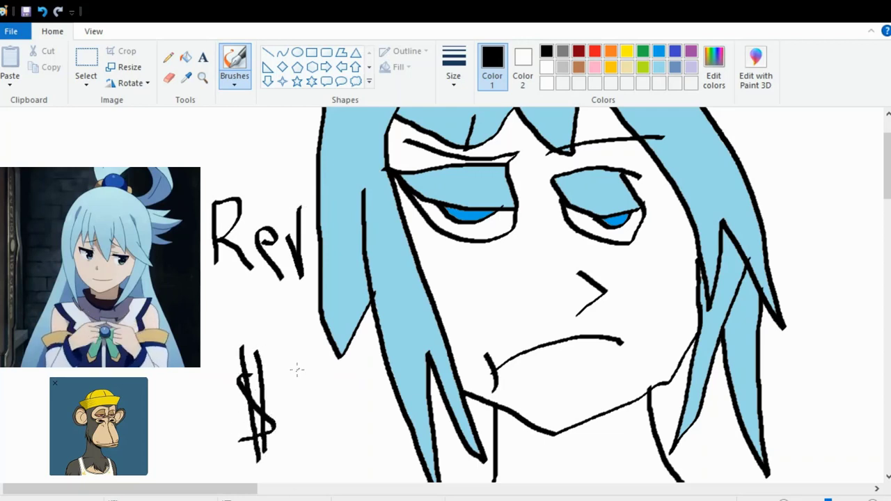
{"action": "mouse_move", "coordinate": [291, 360]}
{"action": "left_mouse_down"}
{"action": "mouse_move", "coordinate": [293, 439]}
{"action": "mouse_move", "coordinate": [342, 428]}
{"action": "mouse_move", "coordinate": [351, 438]}
{"action": "mouse_move", "coordinate": [357, 428]}
{"action": "left_mouse_up"}
{"action": "left_click", "coordinate": [366, 360]}
{"action": "left_click_drag", "start_coordinate": [380, 373], "coordinate": [375, 443]}
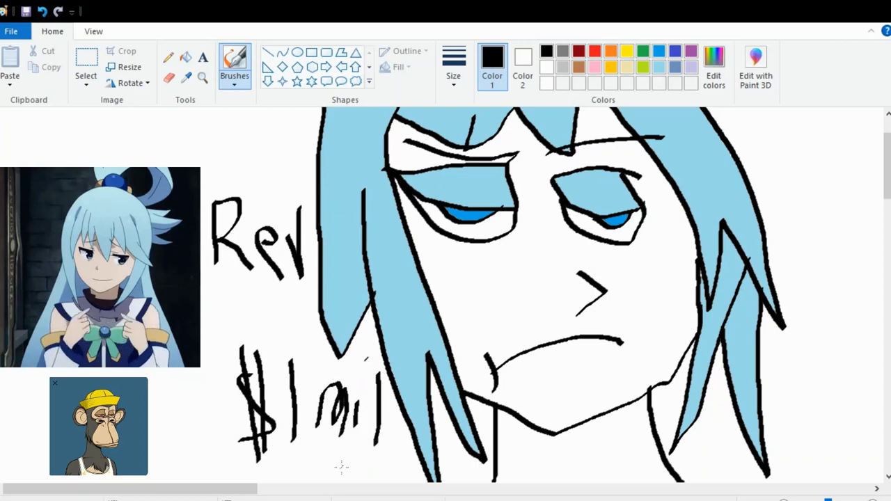